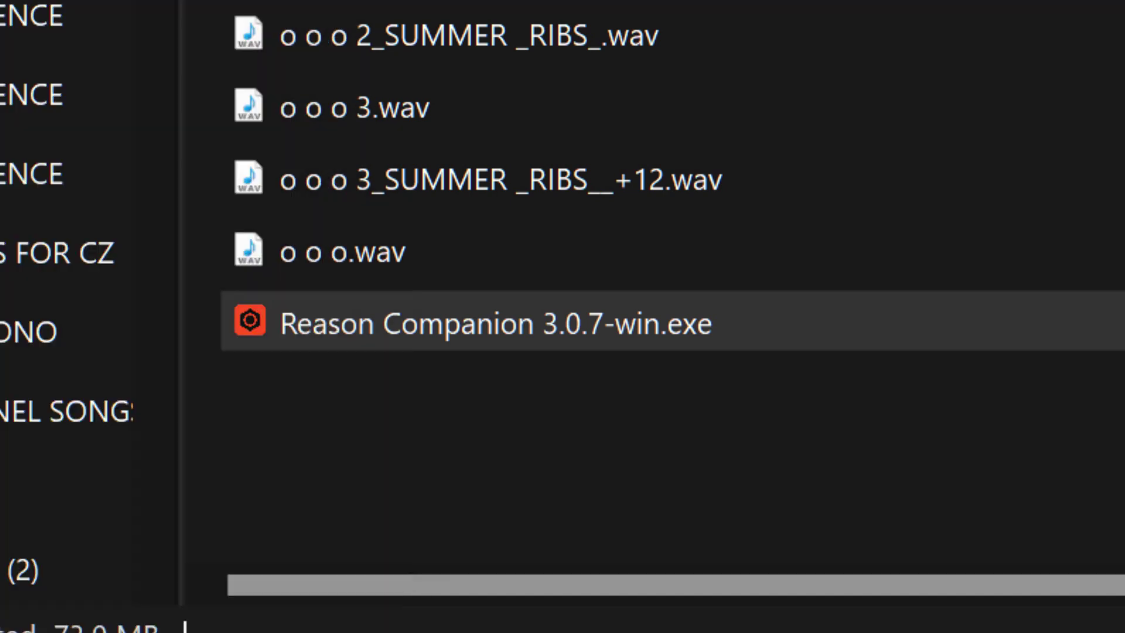
Run the Reason Companion 3.0.7-win.exe installer and bring its progress window forward
double_click(419, 328)
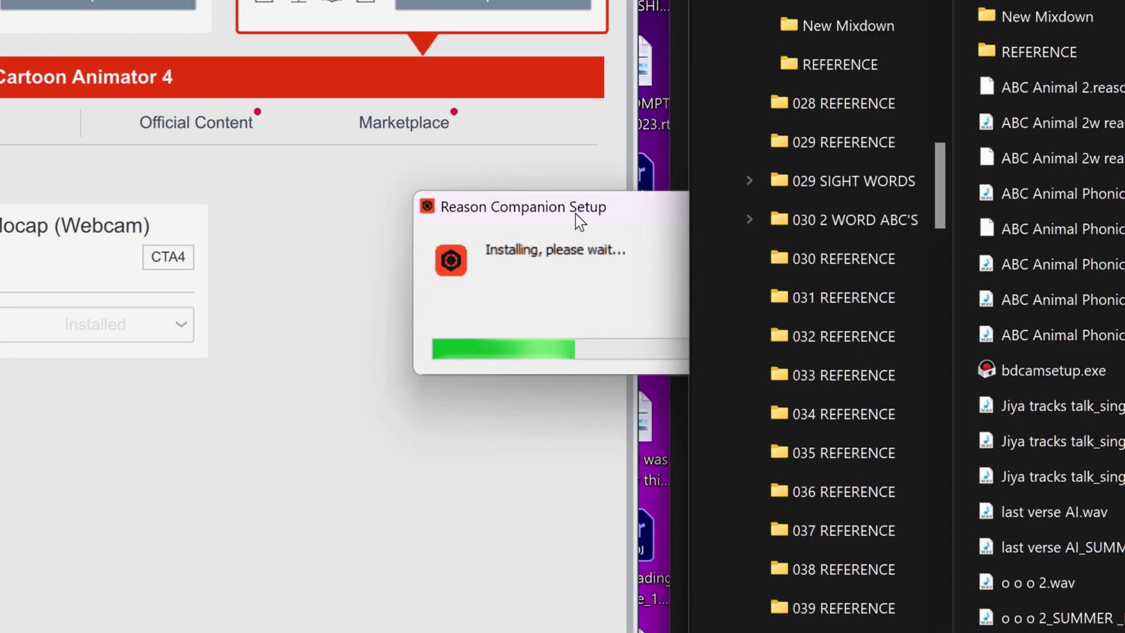
left_click(532, 279)
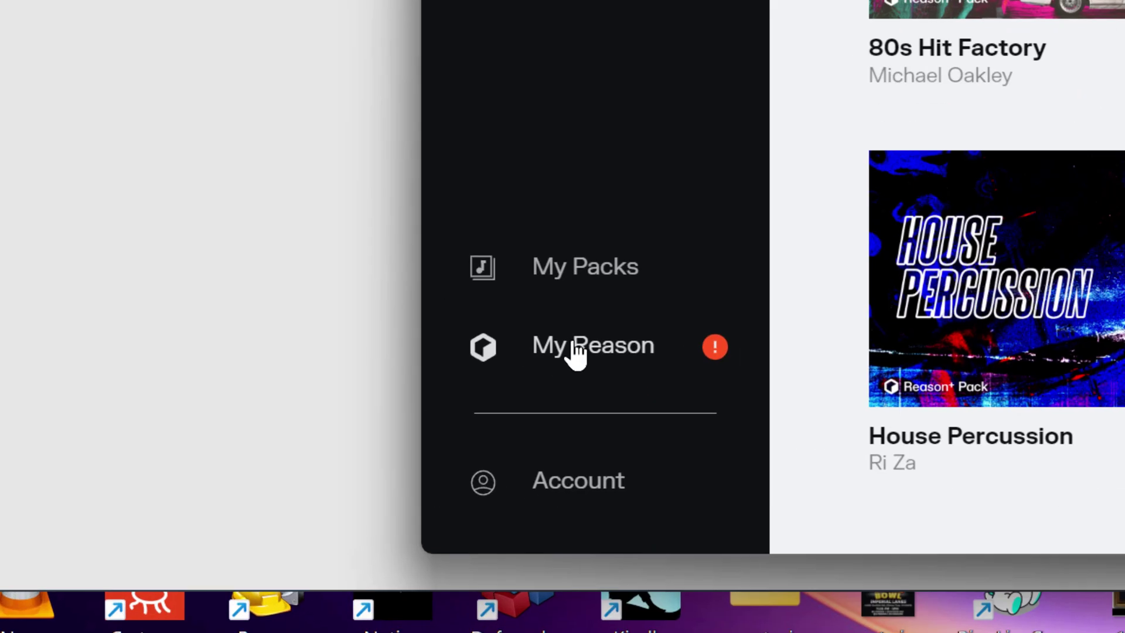
Start downloading the Reason 13 installer zip from the My Reason page
left_click(576, 349)
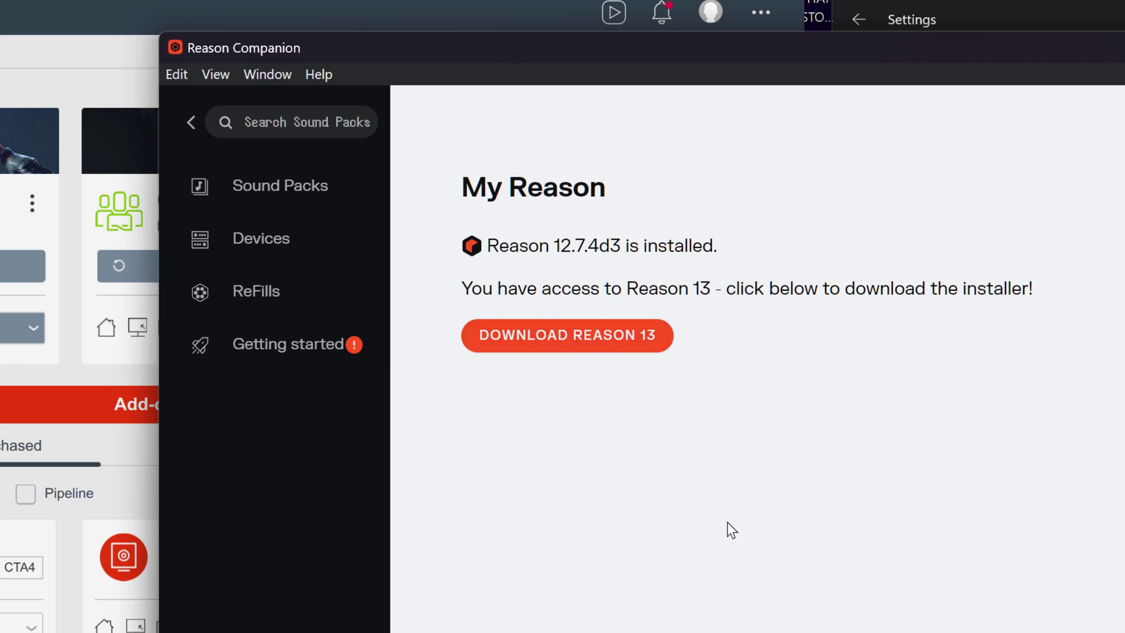
left_click(590, 333)
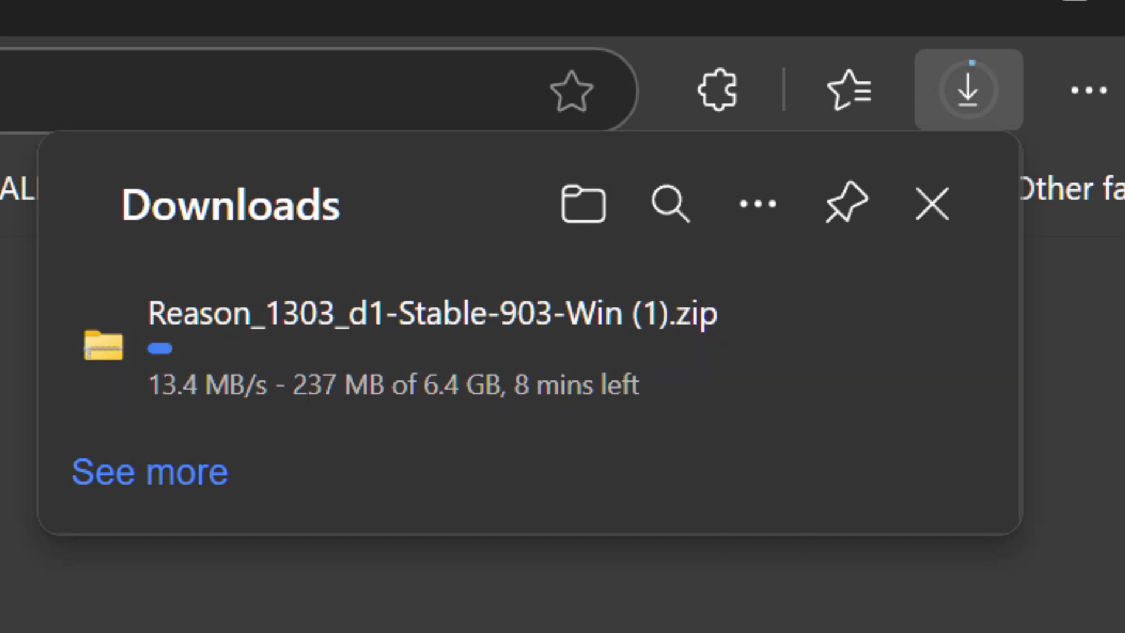
Show the finished Reason_1303 zip download in its File Explorer folder
left_click(816, 620)
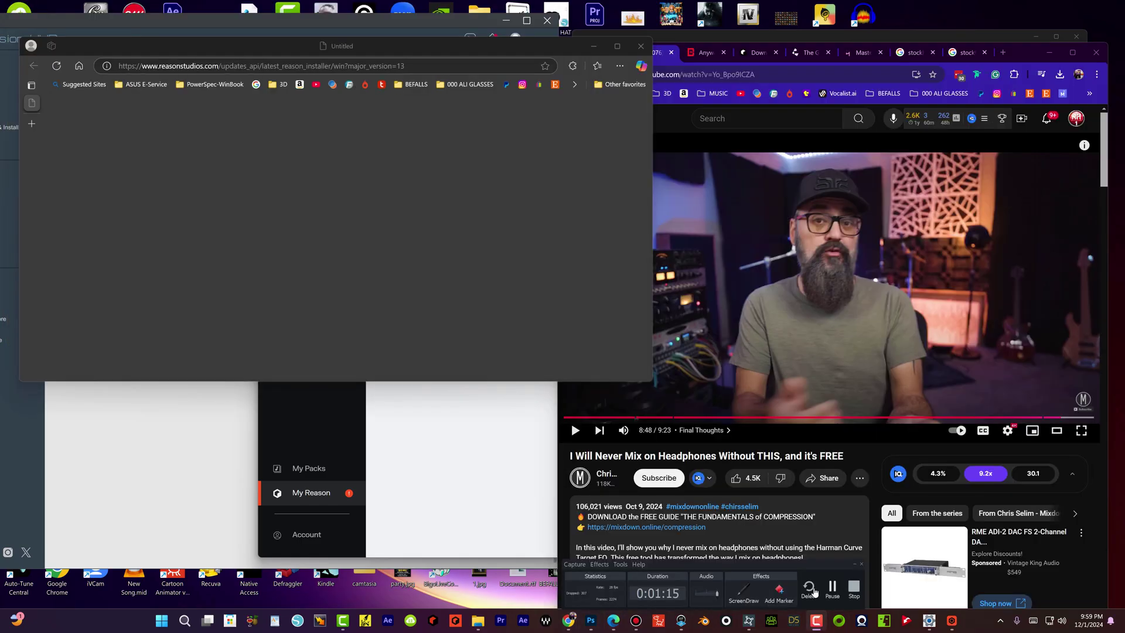
left_click(619, 66)
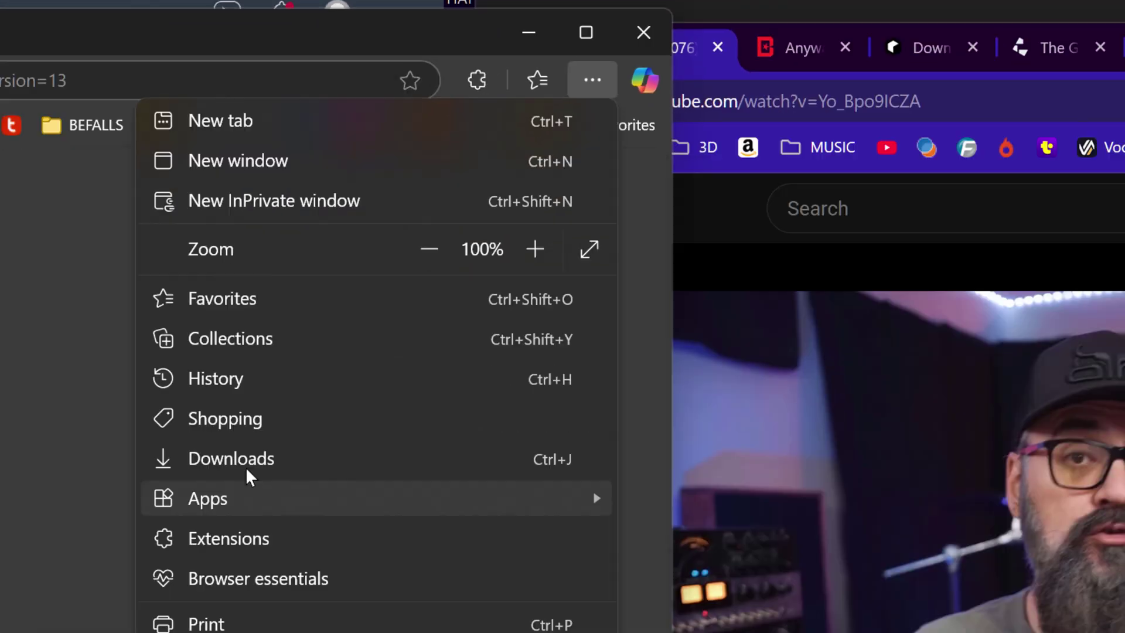
left_click(248, 462)
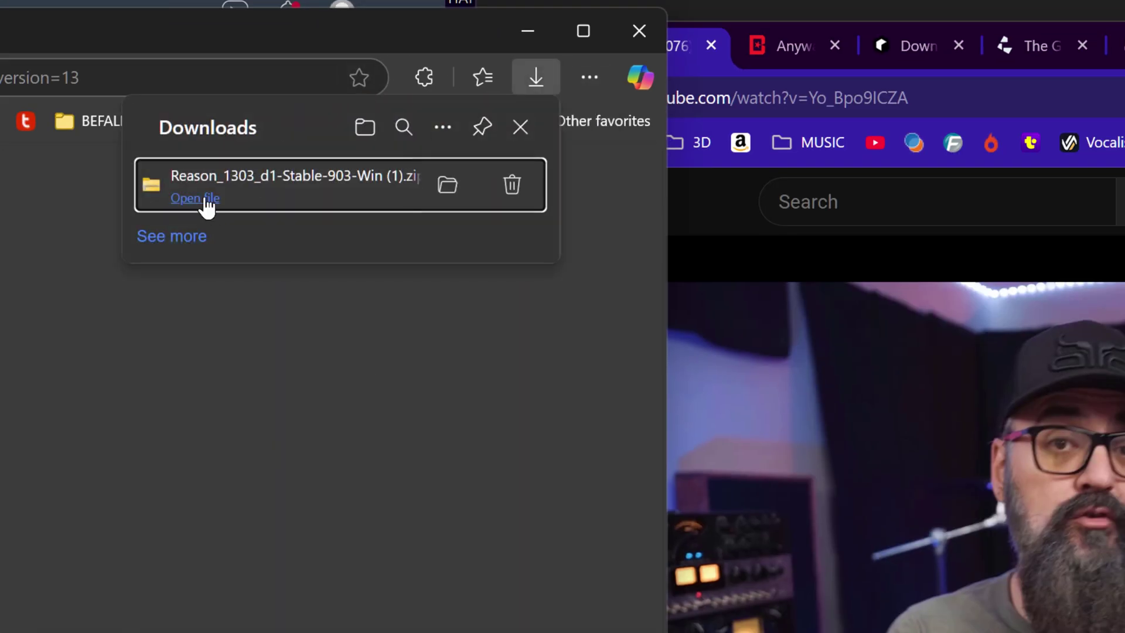
left_click(448, 188)
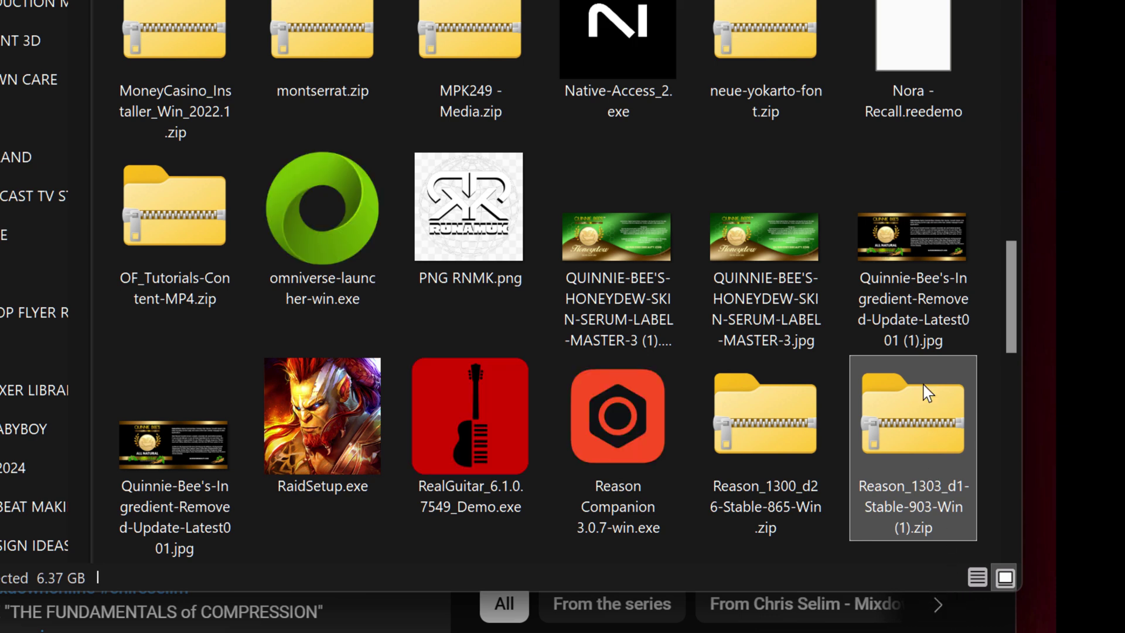
Extract the Reason_1303 zip into the suggested destination folder
right_click(902, 410)
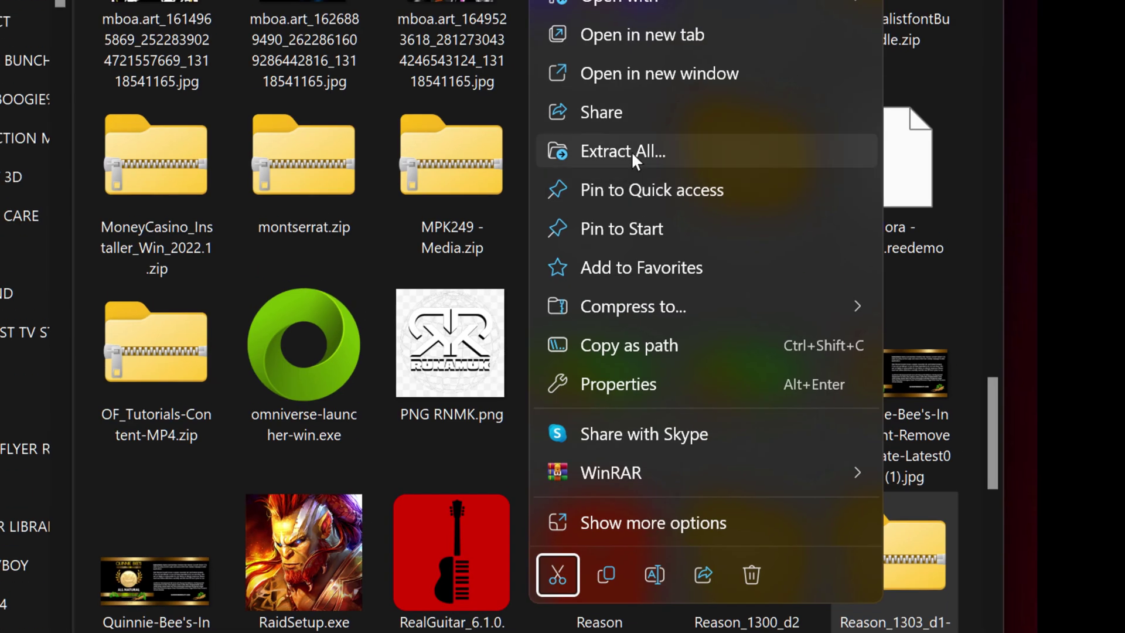
left_click(632, 45)
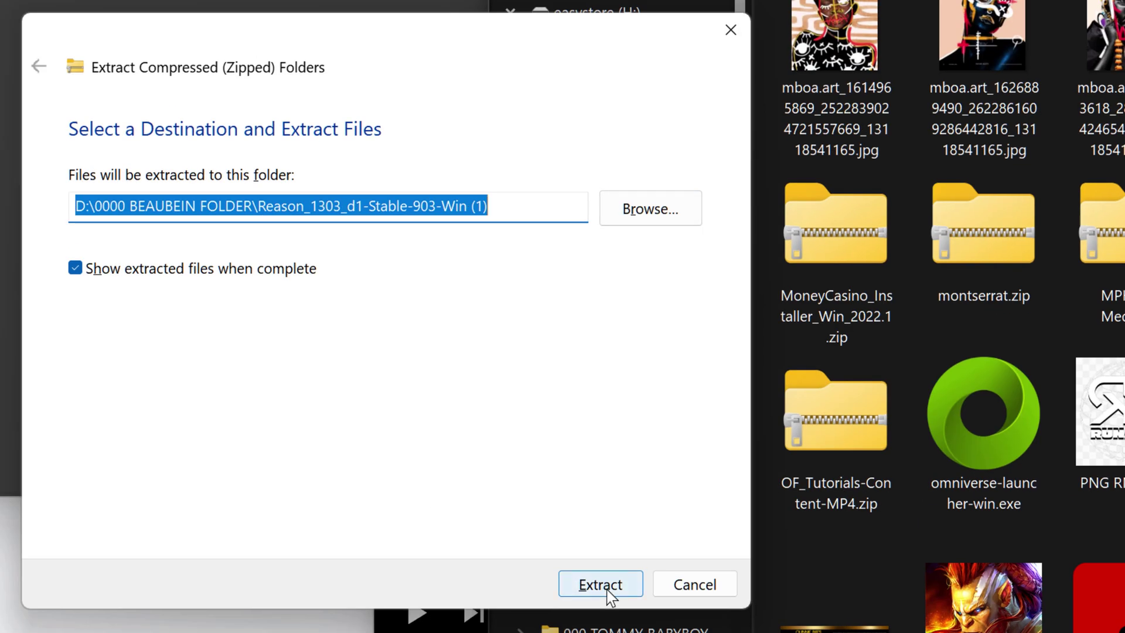
left_click(600, 584)
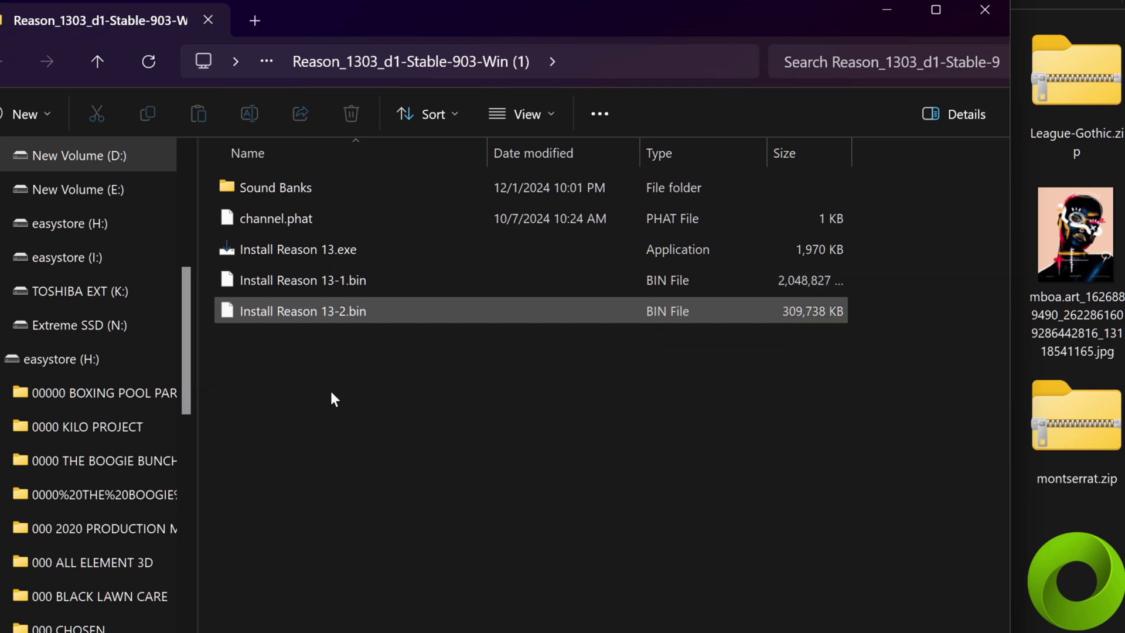
Run Install Reason 13.exe from the extracted folder as administrator
left_click(297, 250)
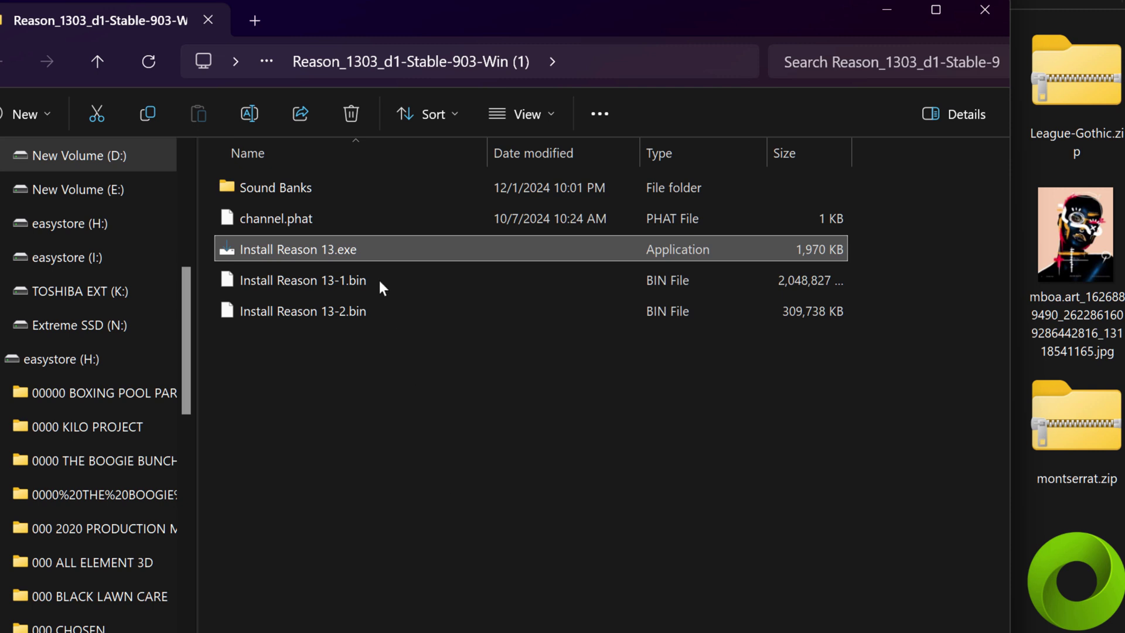
right_click(336, 249)
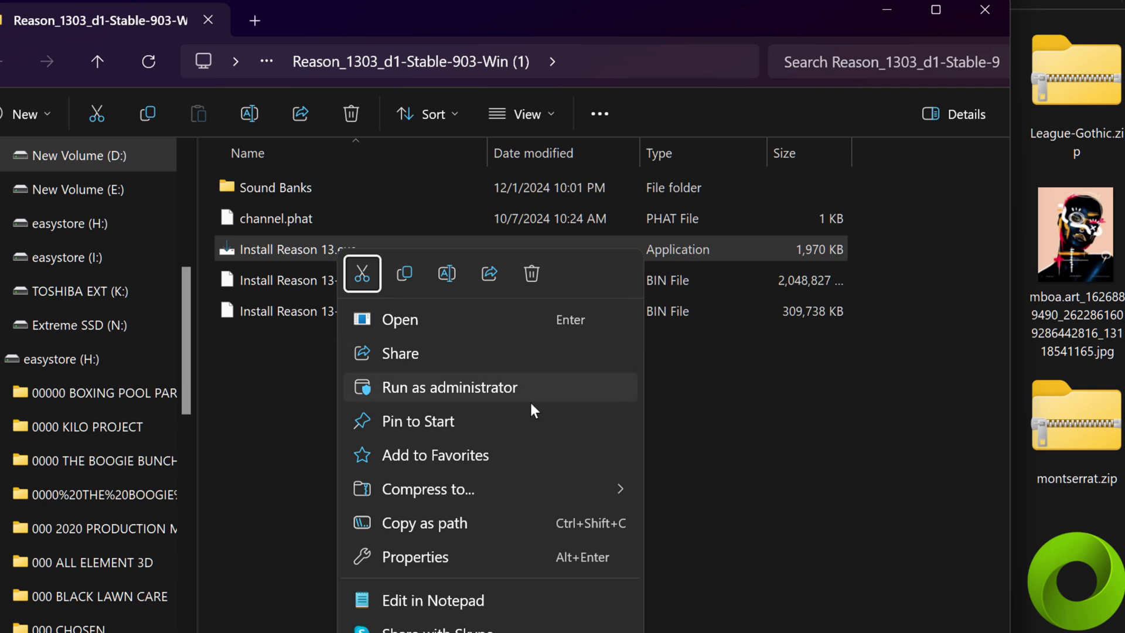
left_click(486, 386)
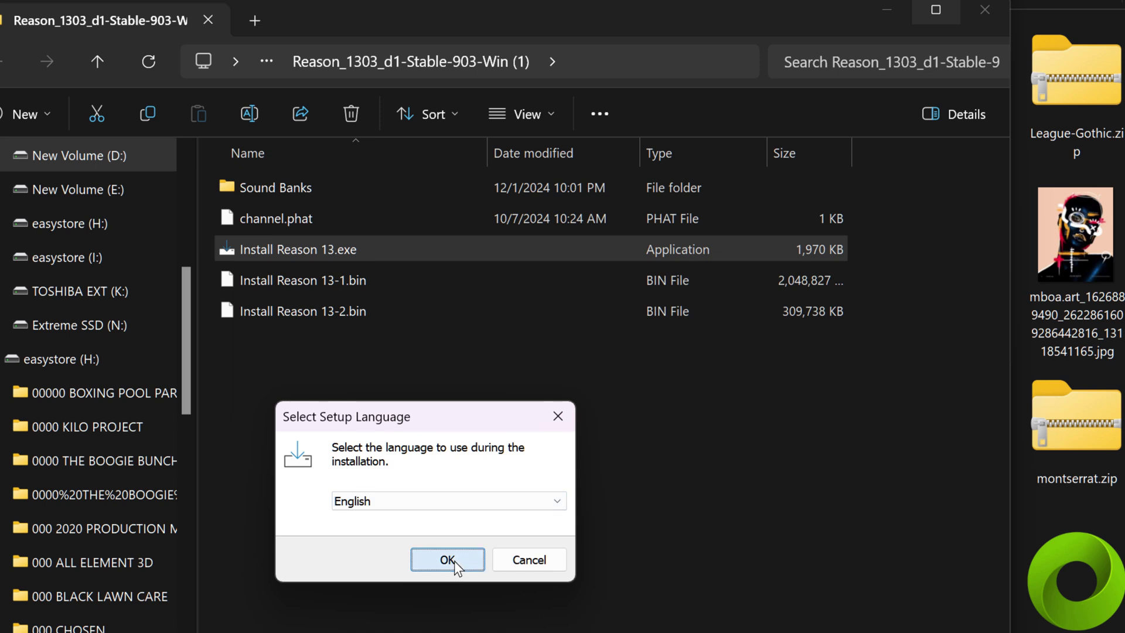
Set up Reason 13 in English: accept licence, existing folder, full components, desktop shortcut
left_click(452, 561)
left_click(293, 609)
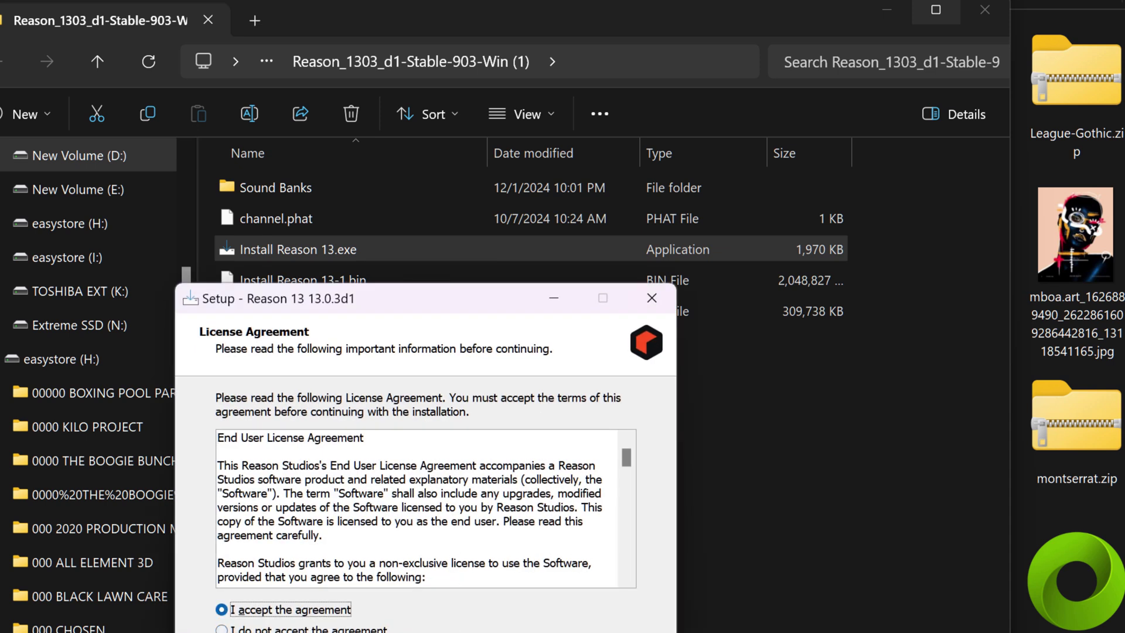
key("Return")
key("Return")
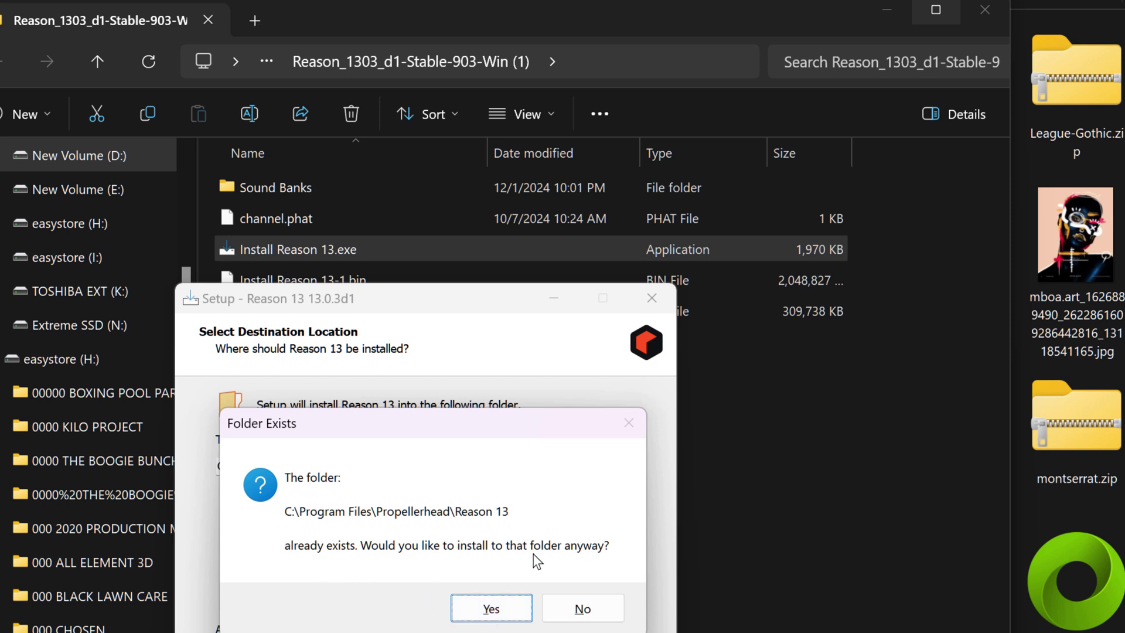
left_click(502, 603)
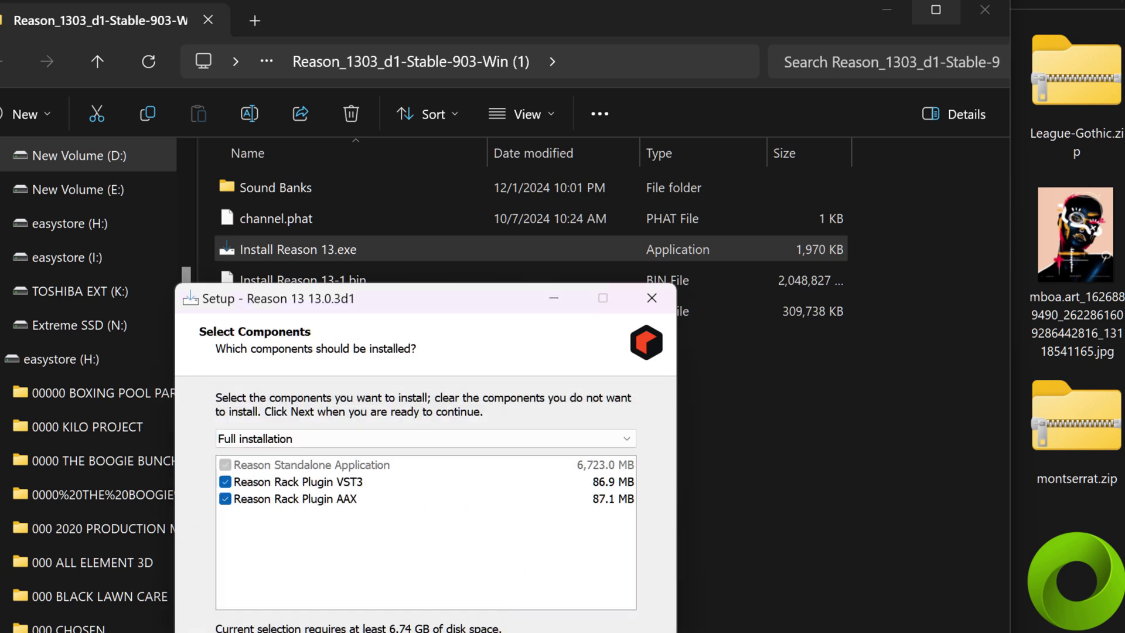
key("Return")
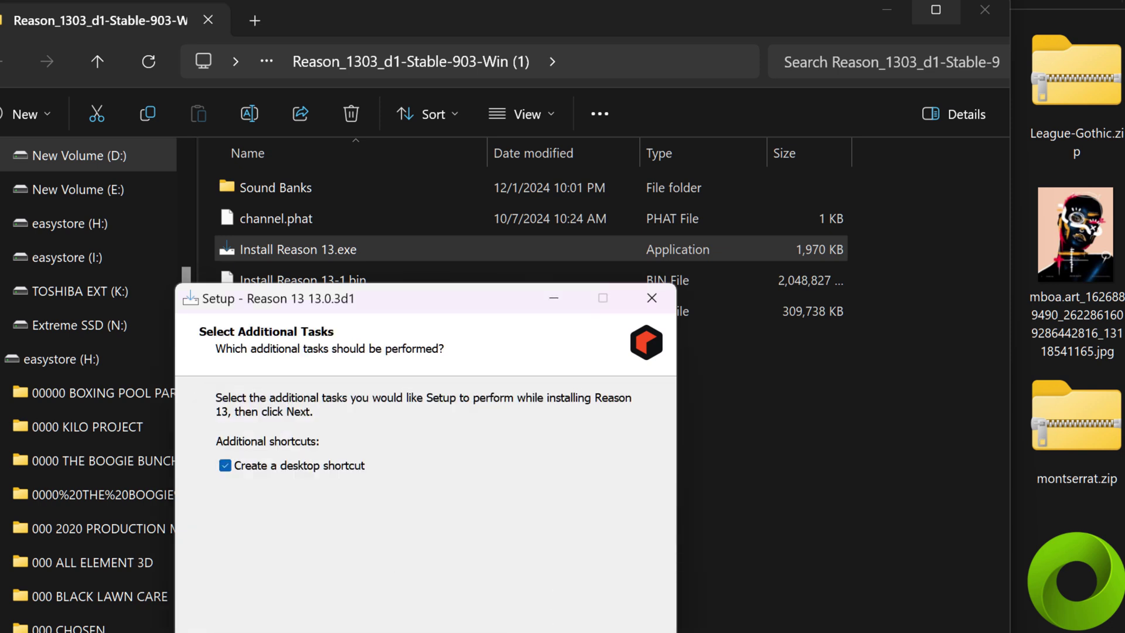
key("Return")
key("Return")
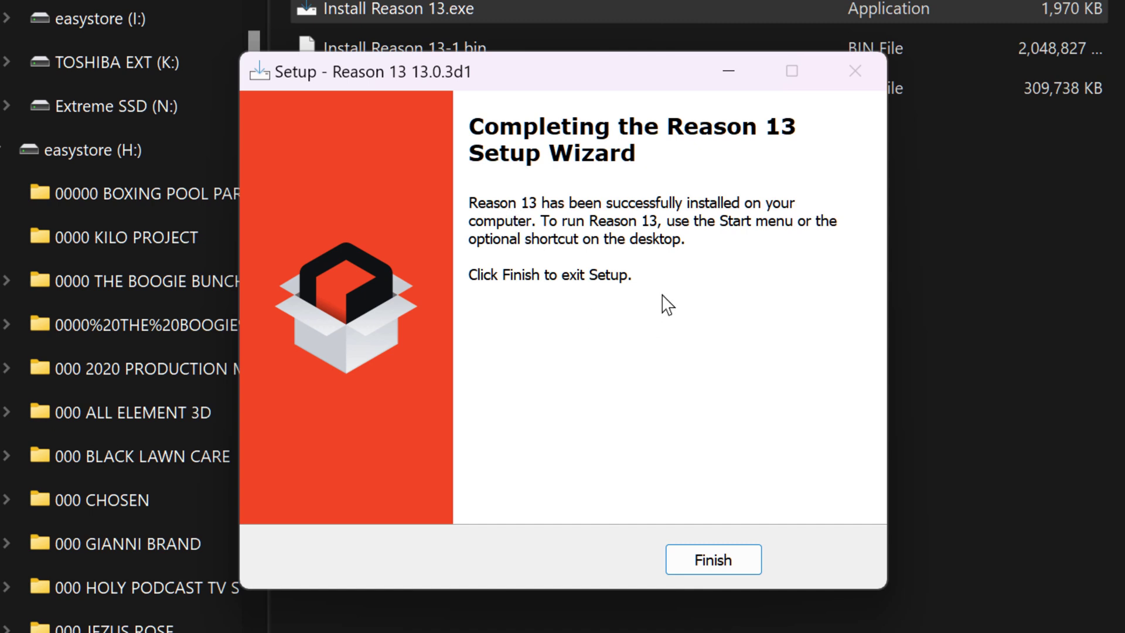
Finish setup and launch Reason 13 as administrator from the taskbar icon
left_click(750, 571)
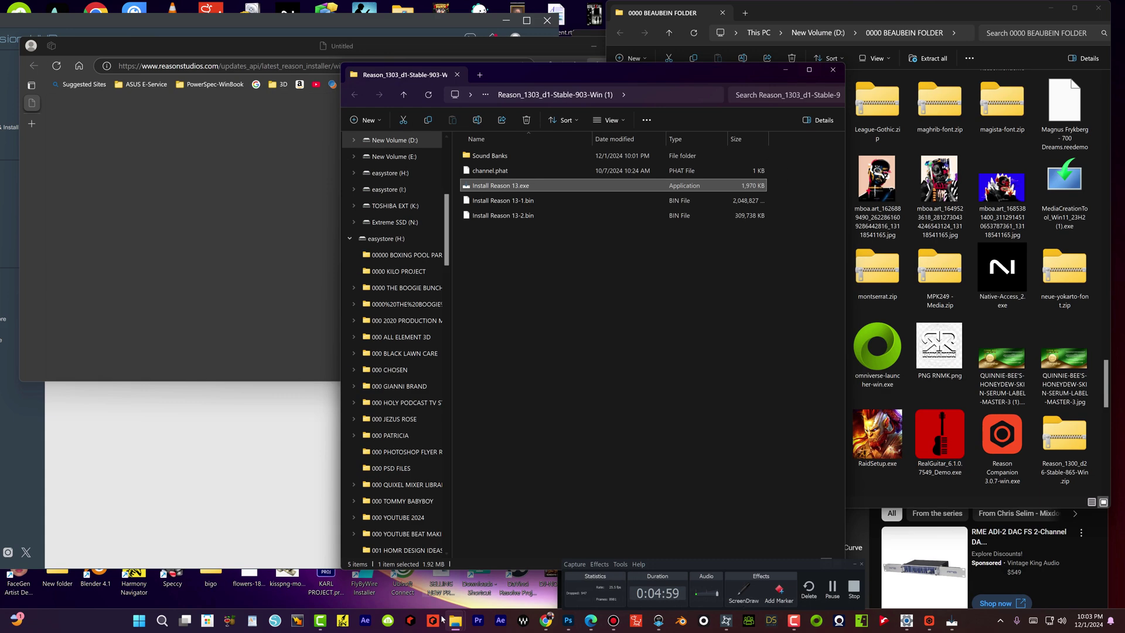
right_click(434, 626)
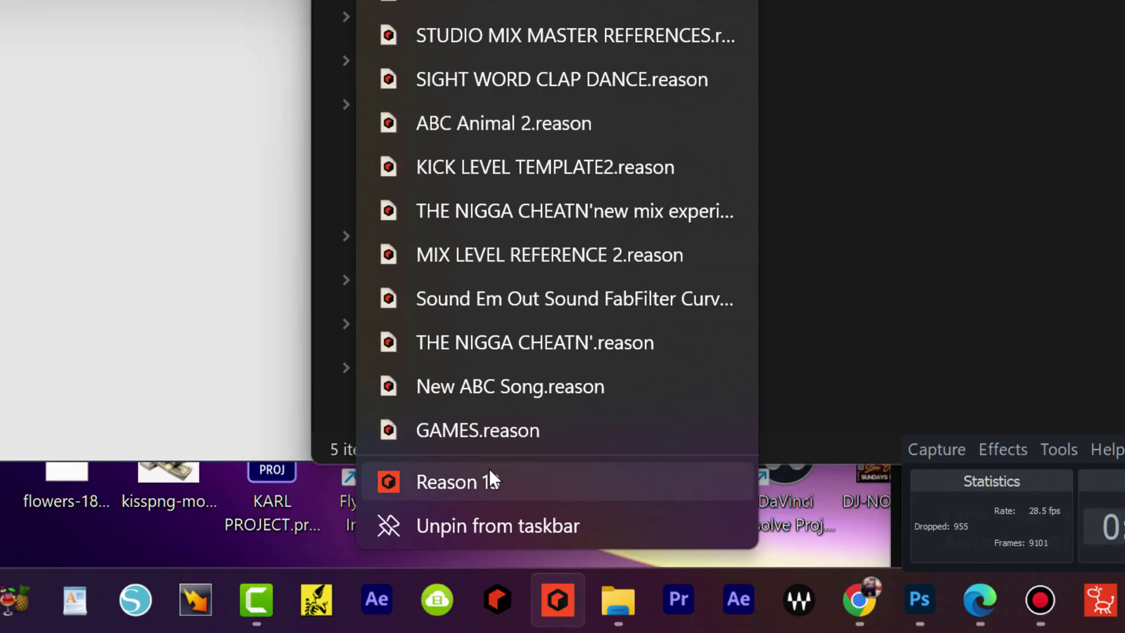
right_click(490, 475)
left_click(621, 306)
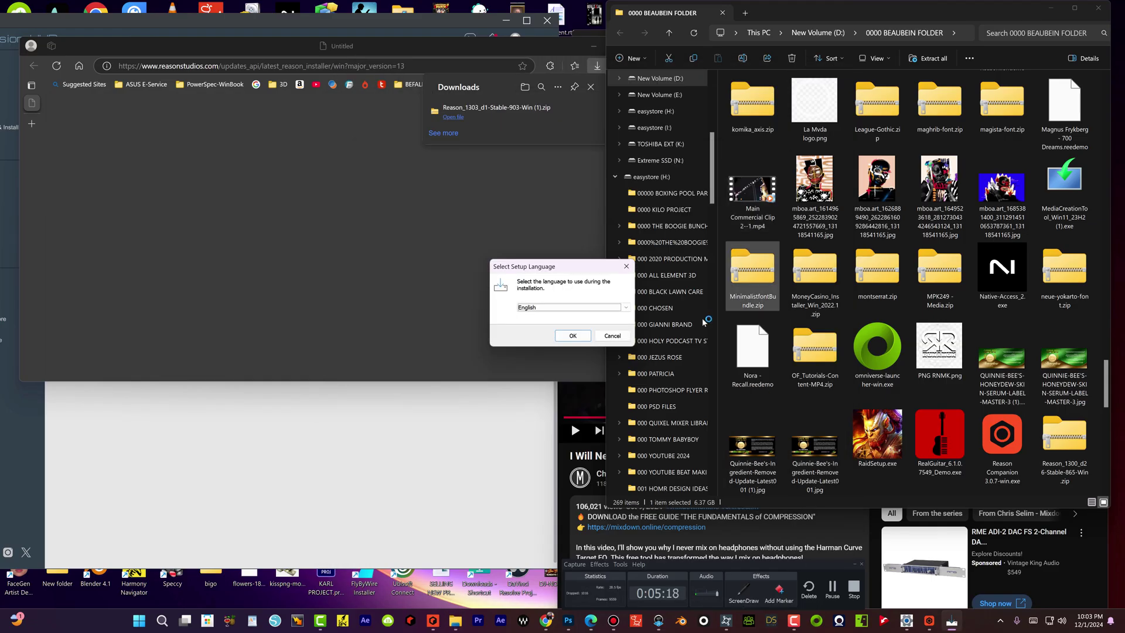
Dismiss the setup language prompt and close the Edge browser window
left_click(572, 336)
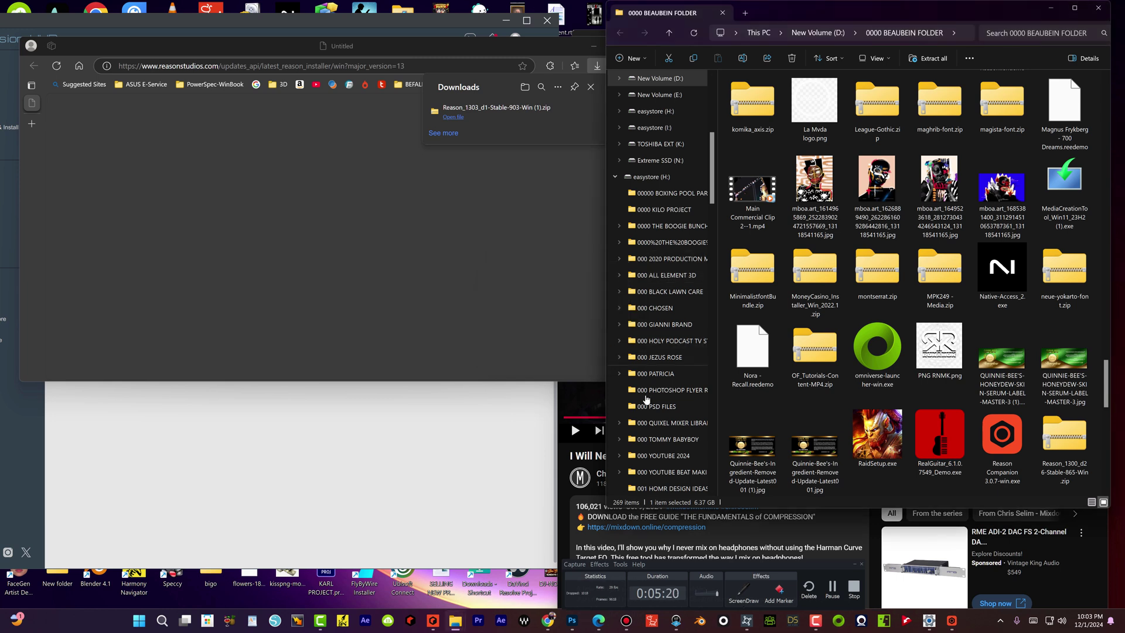
left_click(517, 248)
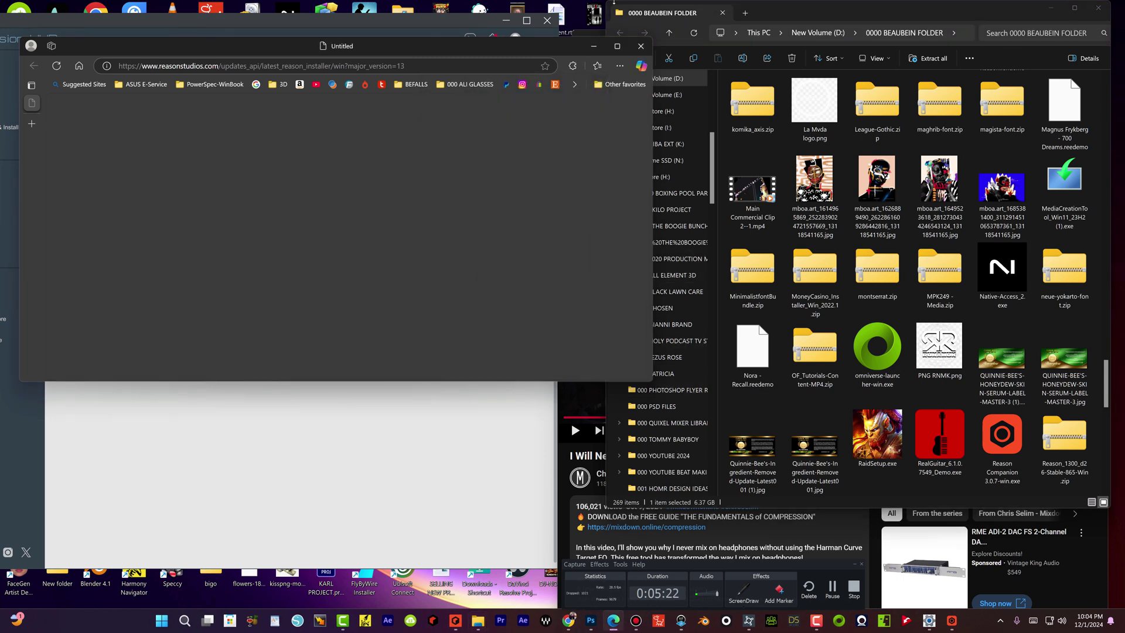
left_click(640, 44)
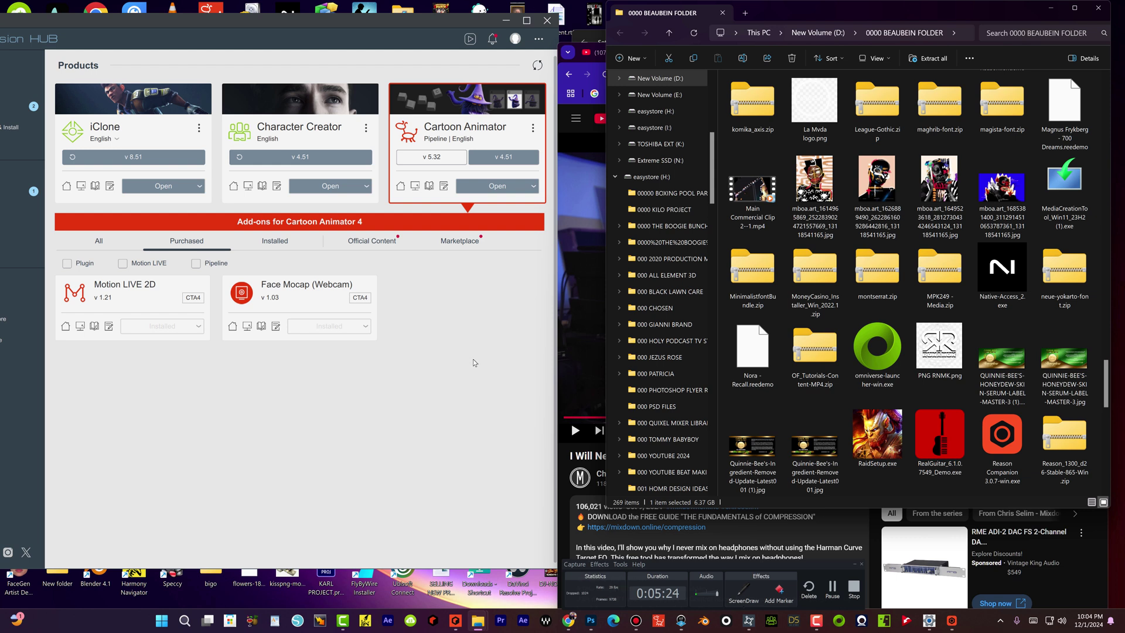
Launch Reason 13 and let it load the ABC Animal 2w real animals project
left_click(455, 621)
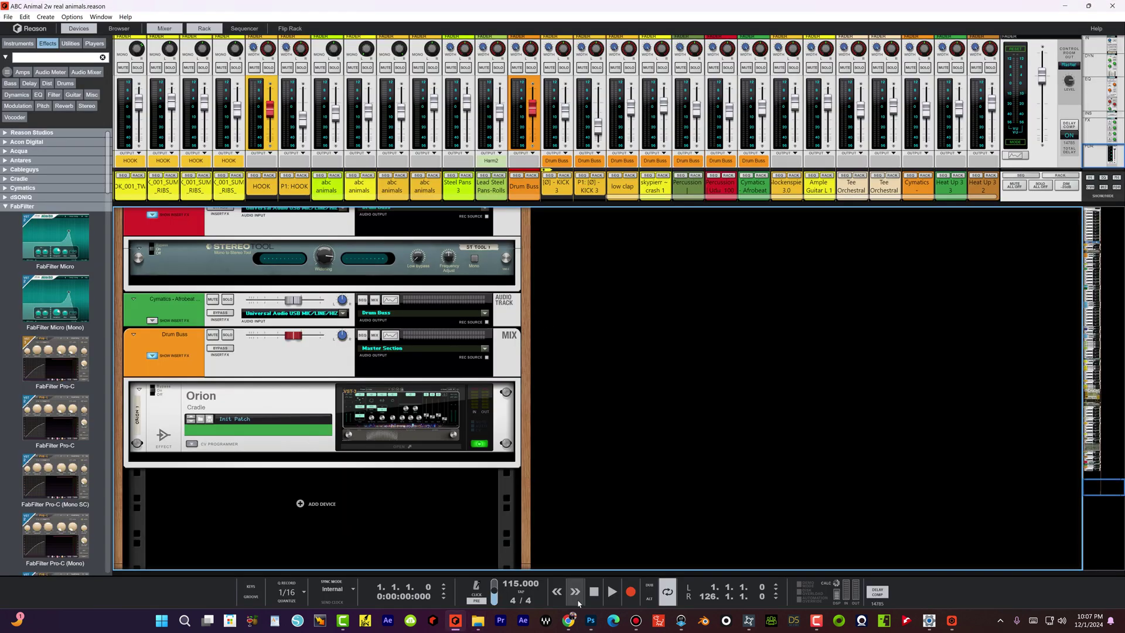
Open the sequencer pane below the mixer and scroll through its track lanes
left_click_drag(590, 572, 562, 205)
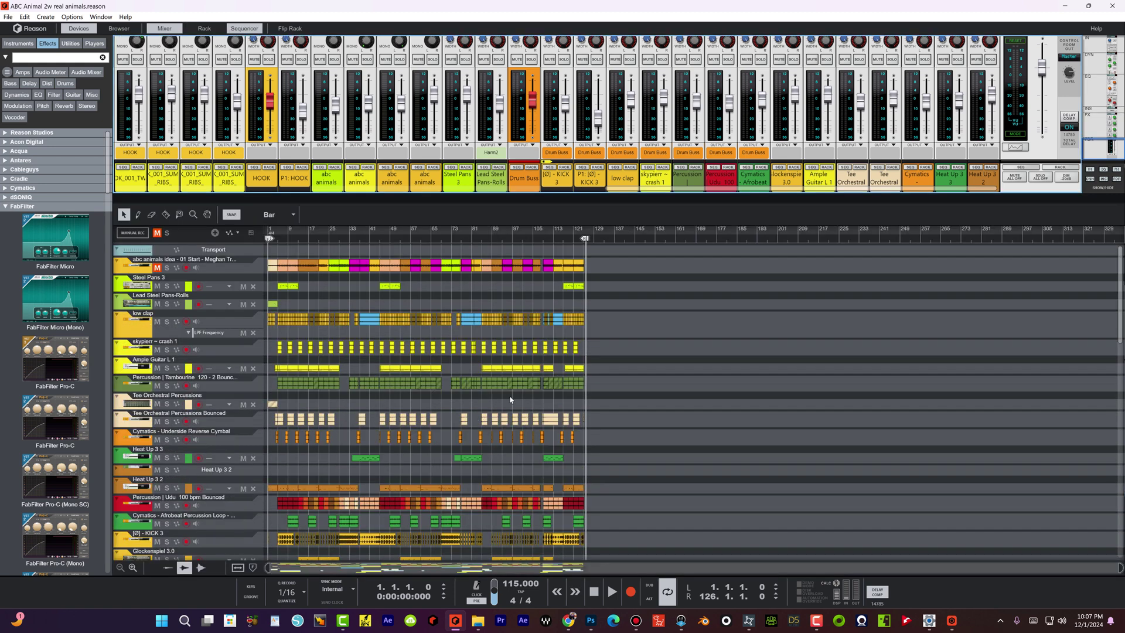
scroll(505, 403, "down", 10)
scroll(529, 392, "down", 3)
scroll(529, 392, "up", 13)
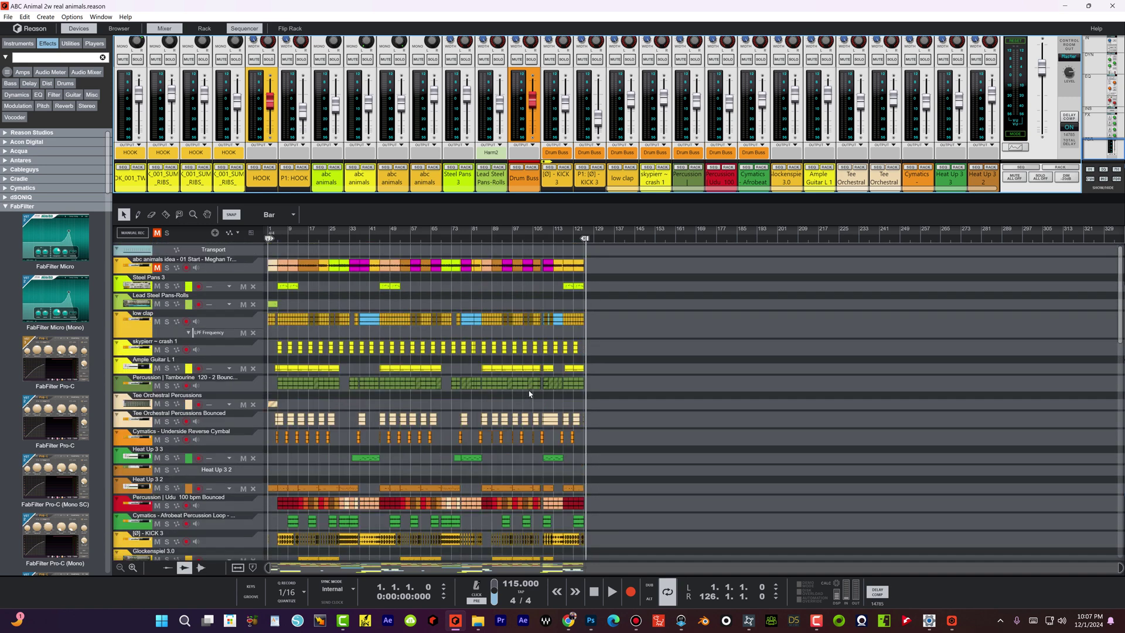